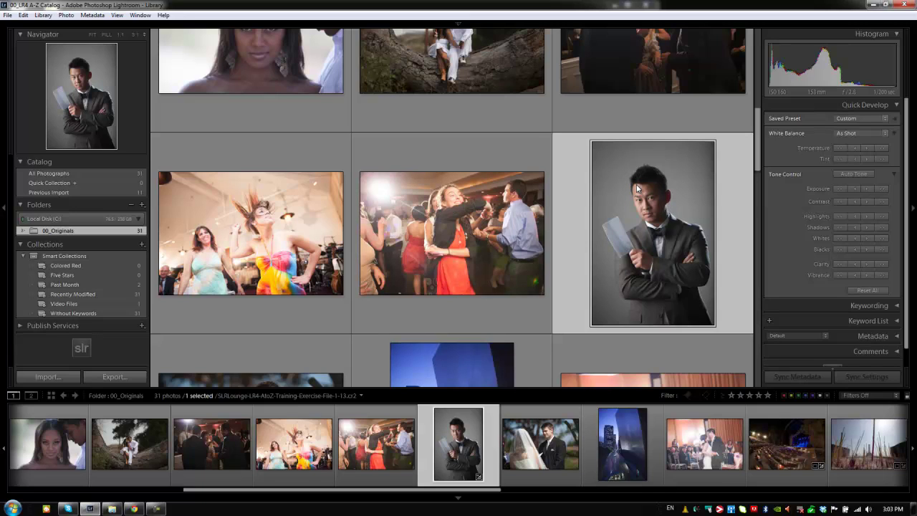
Switch to Develop to edit the tuxedo portrait (File-1-13)
{"action": "key", "text": "d"}
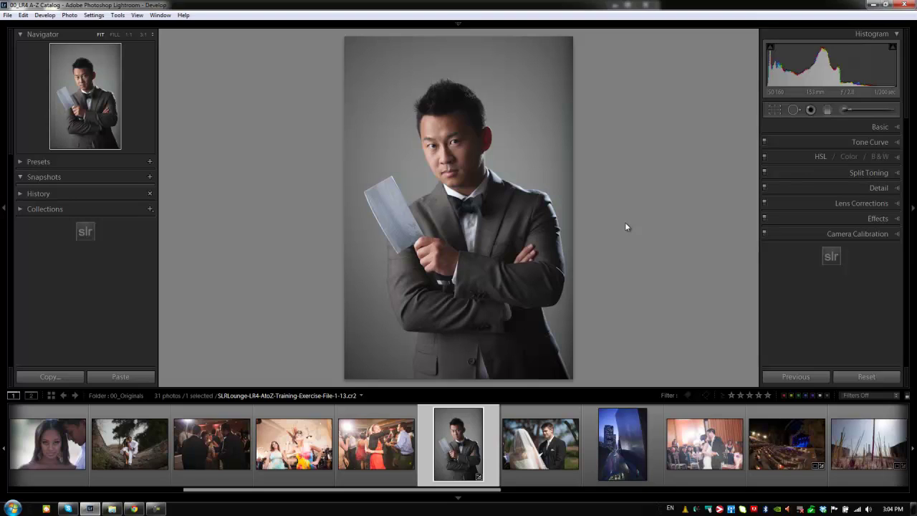
Apply manual lens vignetting of +56 with midpoint 30 to brighten the portrait's corners
{"action": "key", "text": "ctrl+6"}
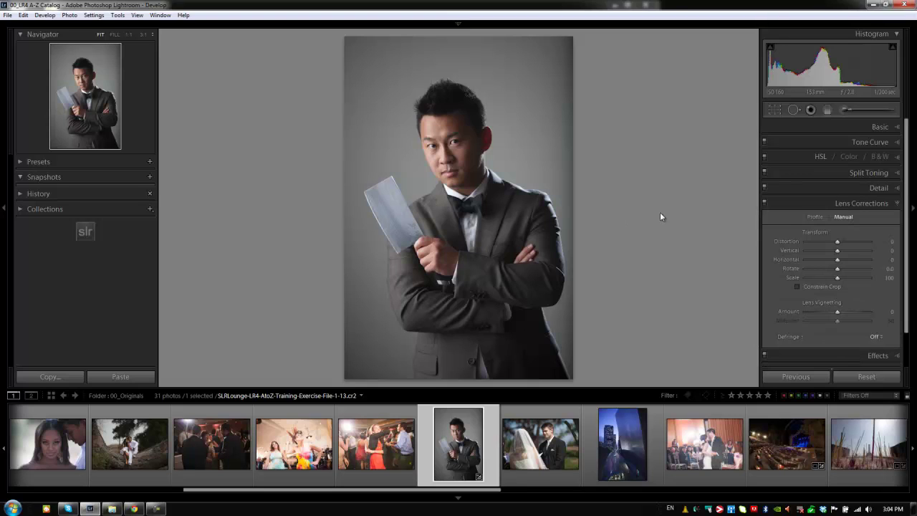
{"action": "scroll", "coordinate": [905, 224], "scroll_direction": "down", "scroll_amount": 2}
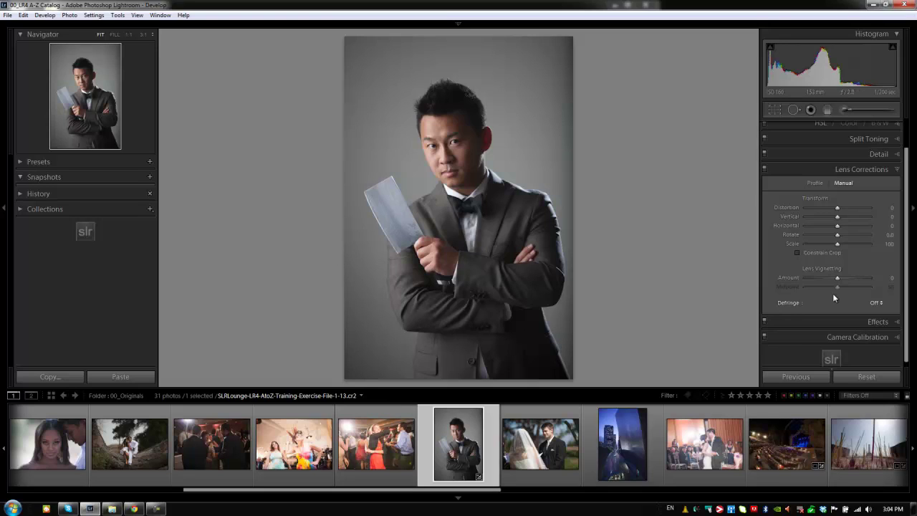
{"action": "mouse_move", "coordinate": [836, 278]}
{"action": "left_mouse_down"}
{"action": "mouse_move", "coordinate": [852, 280]}
{"action": "mouse_move", "coordinate": [823, 290]}
{"action": "left_mouse_up"}
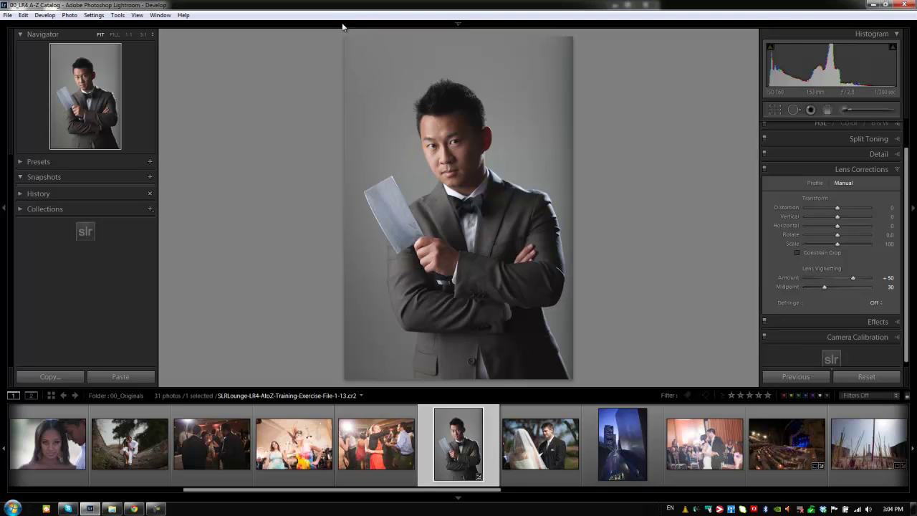
{"action": "left_click_drag", "start_coordinate": [852, 275], "coordinate": [854, 280]}
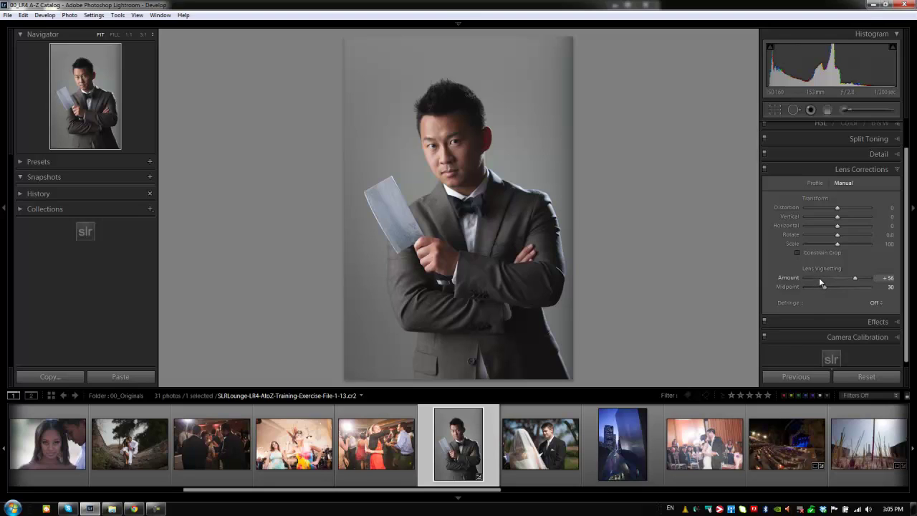
Push the lens vignetting amount to -100 as a demonstration, then settle it at +55
{"action": "left_click_drag", "start_coordinate": [826, 278], "coordinate": [725, 282]}
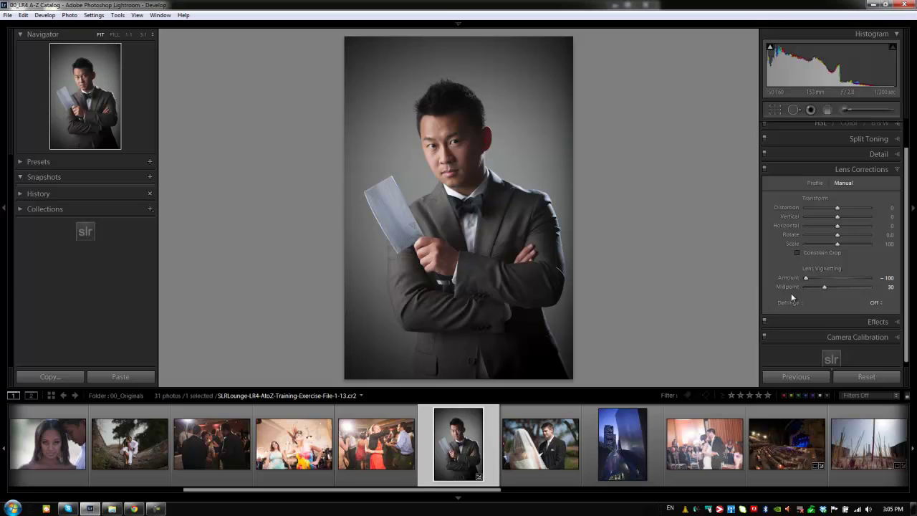
{"action": "left_click_drag", "start_coordinate": [805, 280], "coordinate": [852, 277]}
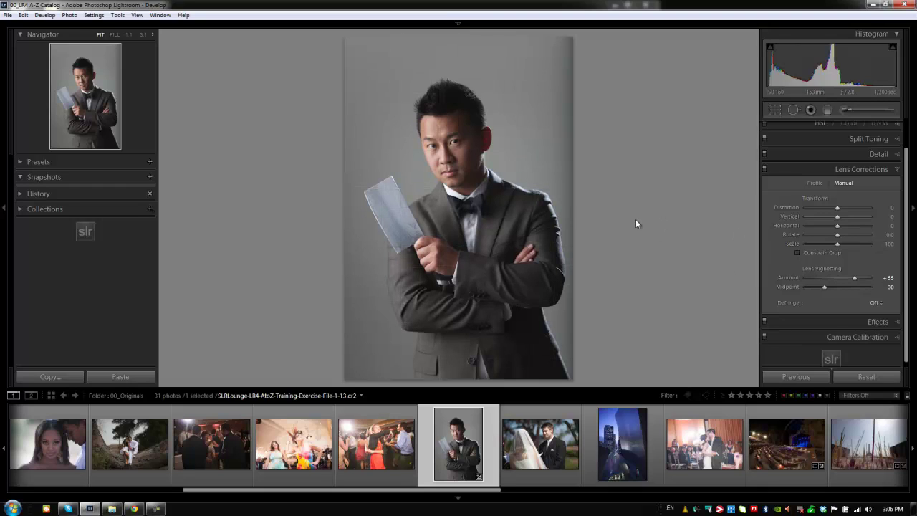
Save the current edits as a snapshot named 01_CorrectedVignette
{"action": "left_click", "coordinate": [150, 176]}
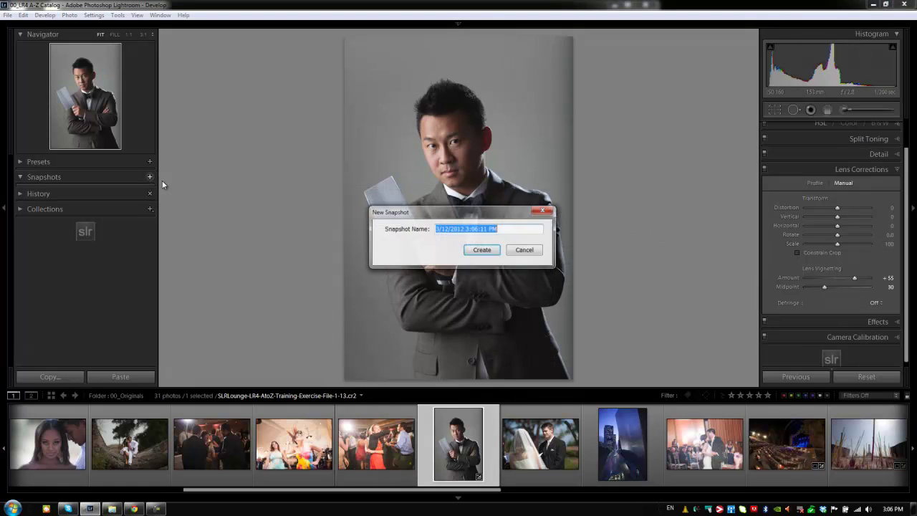
{"action": "type", "text": "01_"}
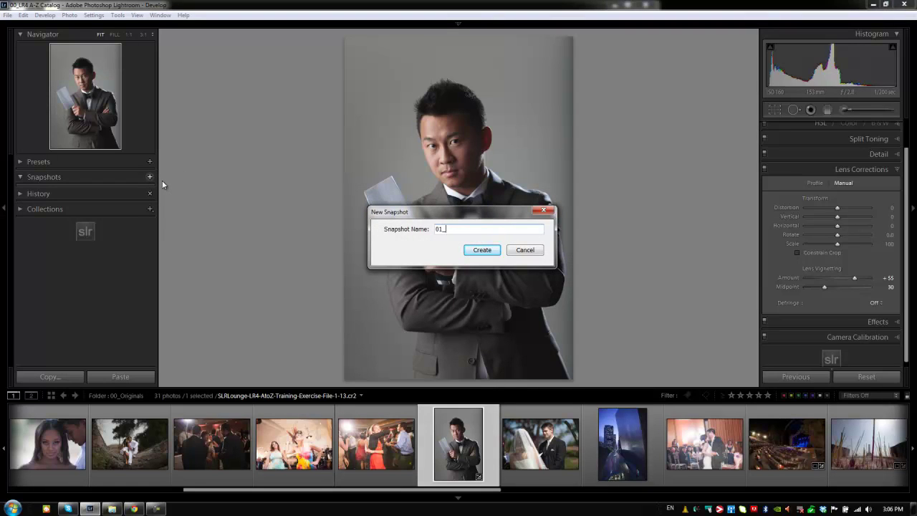
{"action": "type", "text": "CorrectedVignette"}
{"action": "key", "text": "Return"}
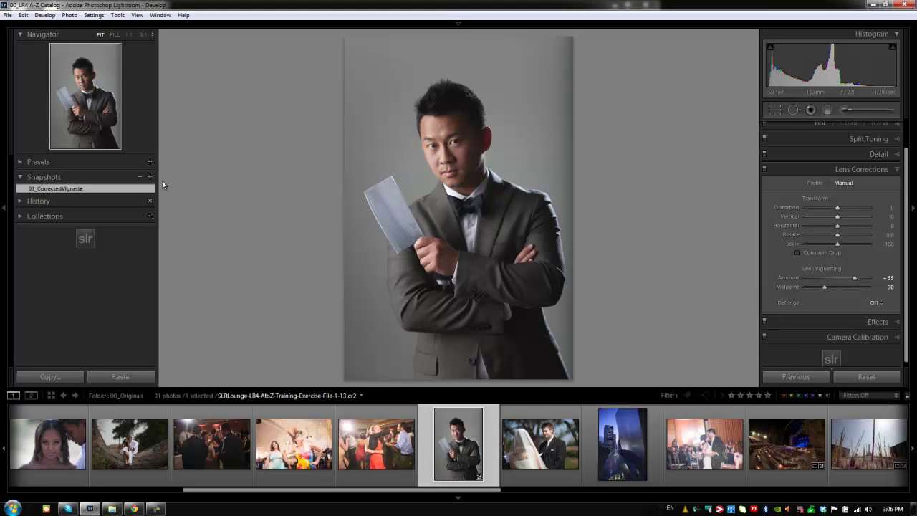
Compare the portrait with its original using Before/After, then return to the Library grid
{"action": "key", "text": "backslash"}
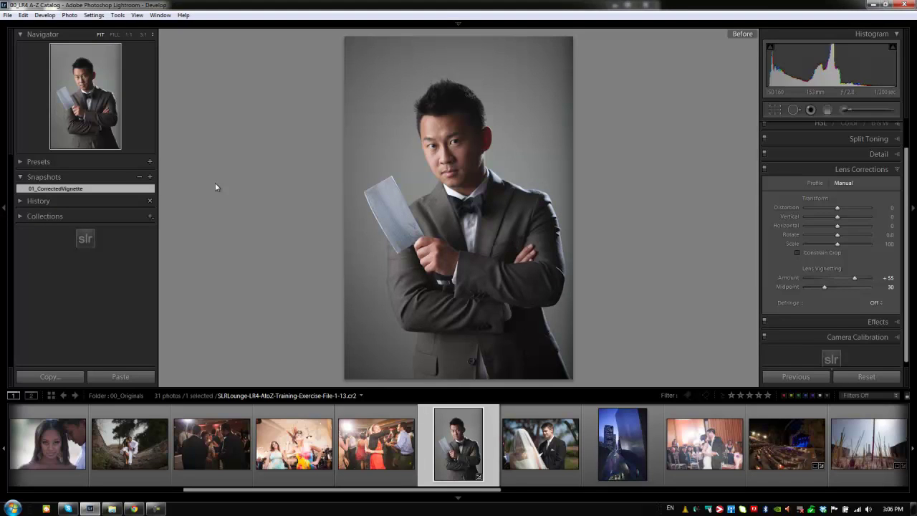
{"action": "key", "text": "backslash"}
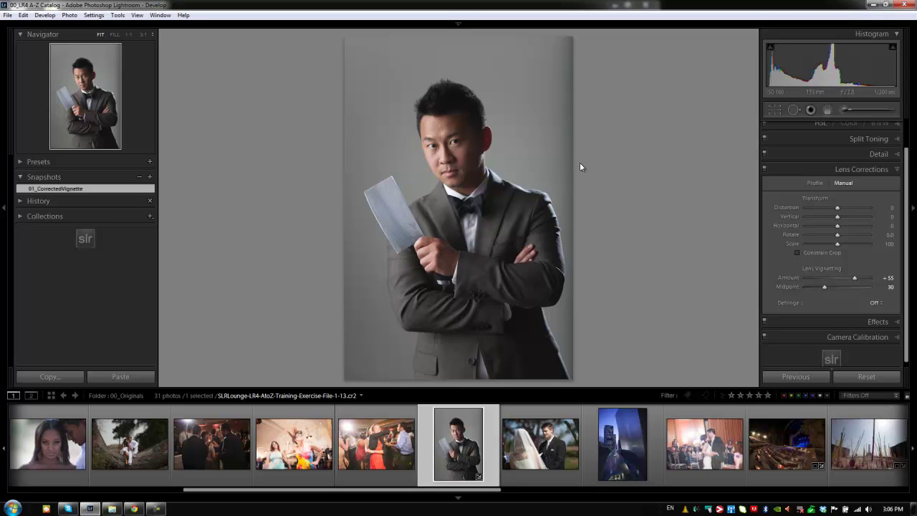
{"action": "key", "text": "g"}
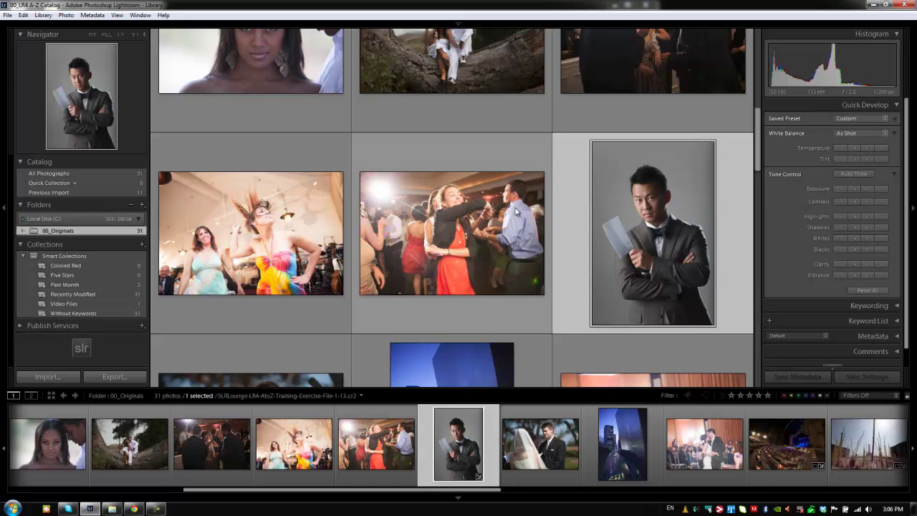
Find the wedding cake photo (File-1-19) in the grid and open it in Loupe view
{"action": "scroll", "coordinate": [485, 206], "scroll_direction": "down", "scroll_amount": 5}
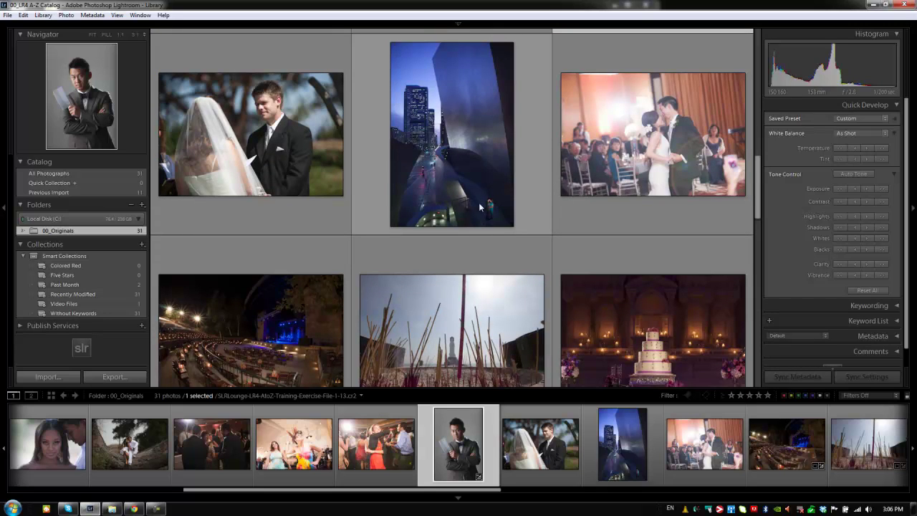
{"action": "scroll", "coordinate": [475, 207], "scroll_direction": "up", "scroll_amount": 8}
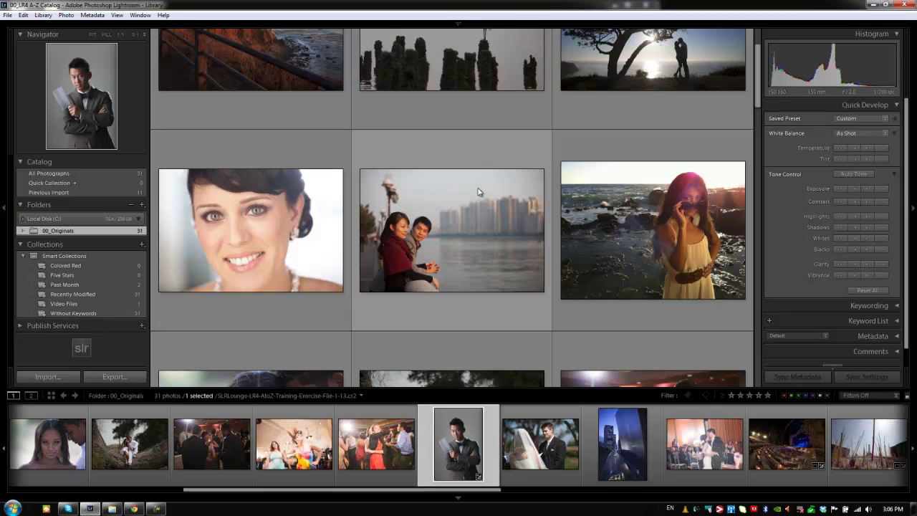
{"action": "scroll", "coordinate": [478, 191], "scroll_direction": "down", "scroll_amount": 10}
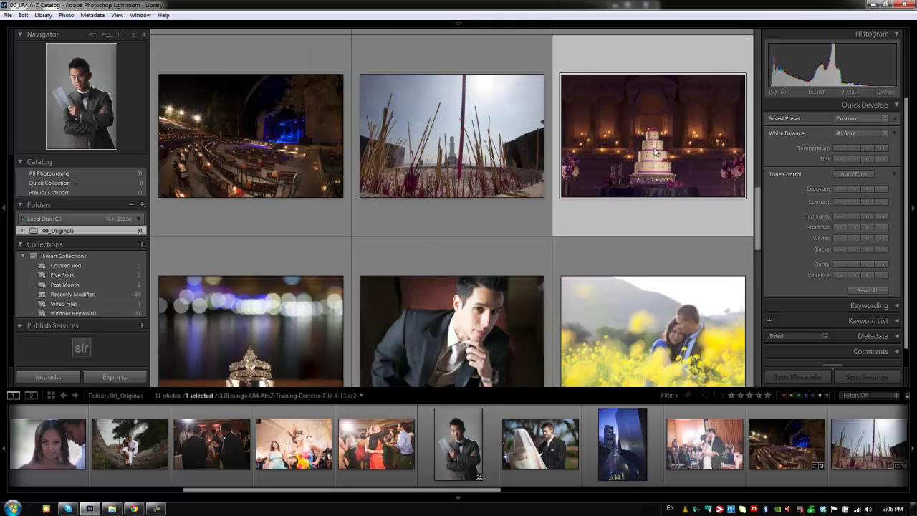
{"action": "left_click", "coordinate": [654, 151]}
{"action": "scroll", "coordinate": [636, 136], "scroll_direction": "up", "scroll_amount": 2}
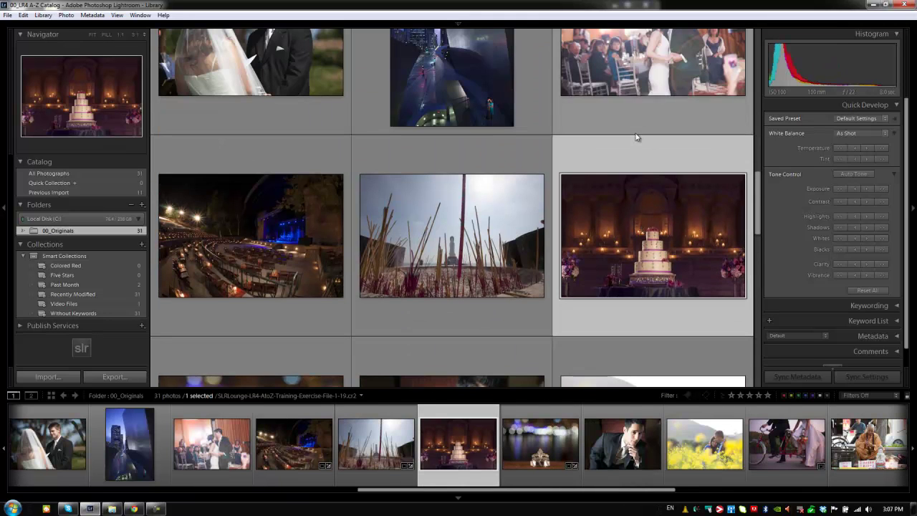
{"action": "double_click", "coordinate": [638, 222]}
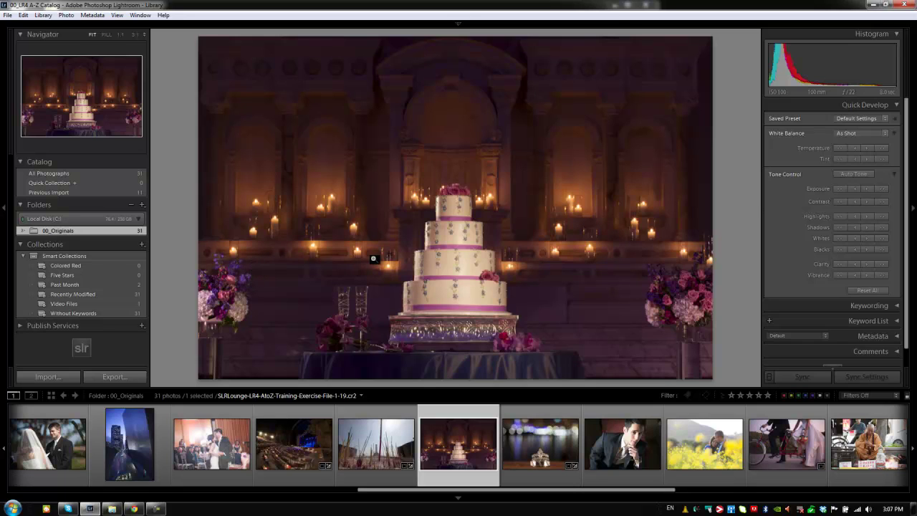
{"action": "key", "text": "d"}
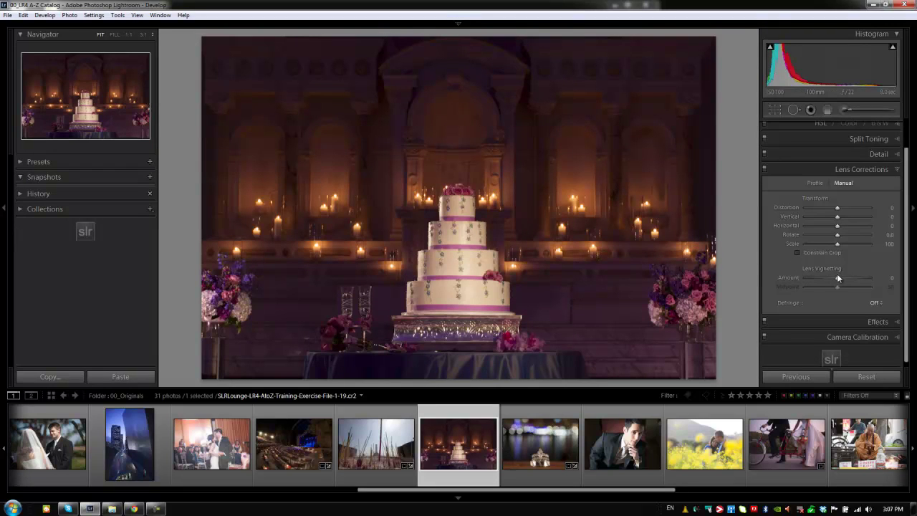
{"action": "left_click_drag", "start_coordinate": [837, 277], "coordinate": [819, 287]}
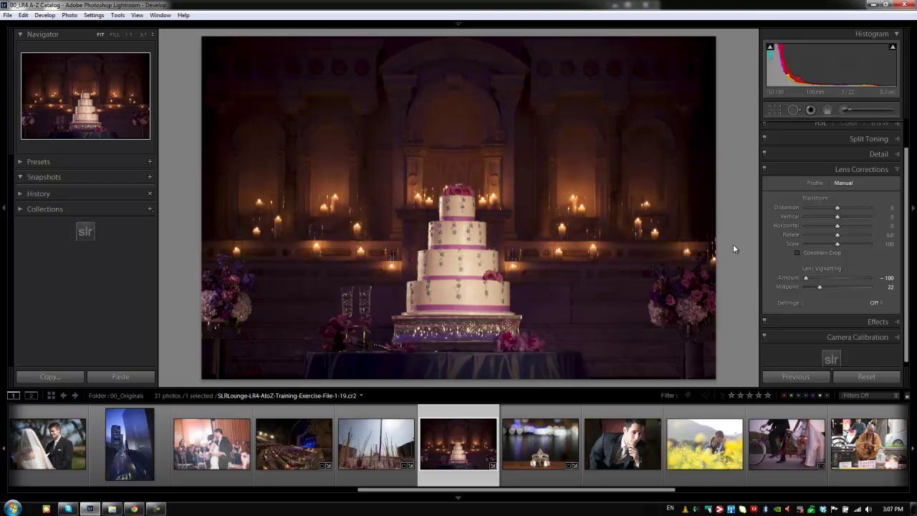
{"action": "double_click", "coordinate": [806, 277]}
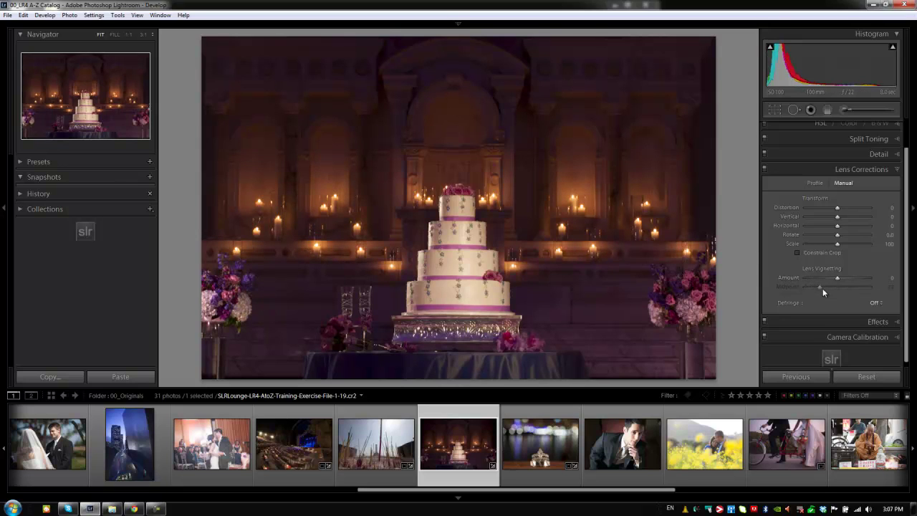
{"action": "mouse_move", "coordinate": [873, 216]}
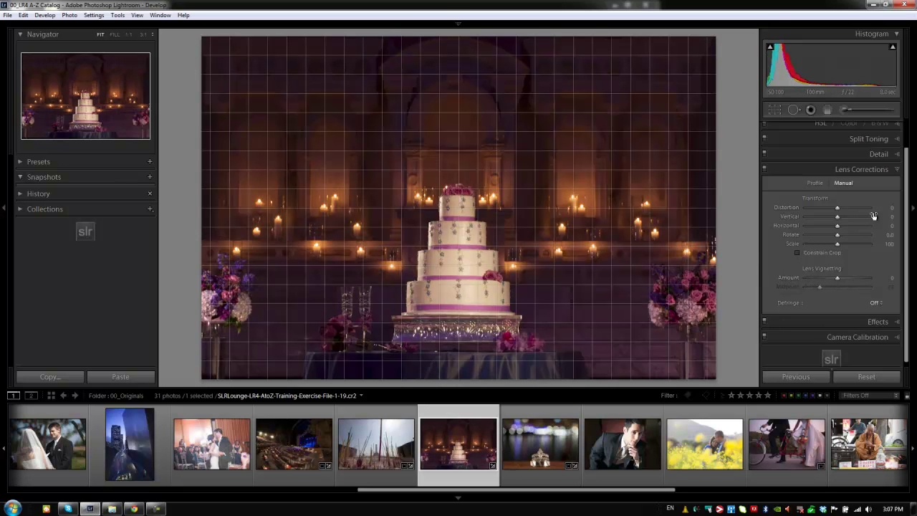
Try a Color Priority post-crop vignette that darkens the cake photo's edges
{"action": "left_click", "coordinate": [879, 321]}
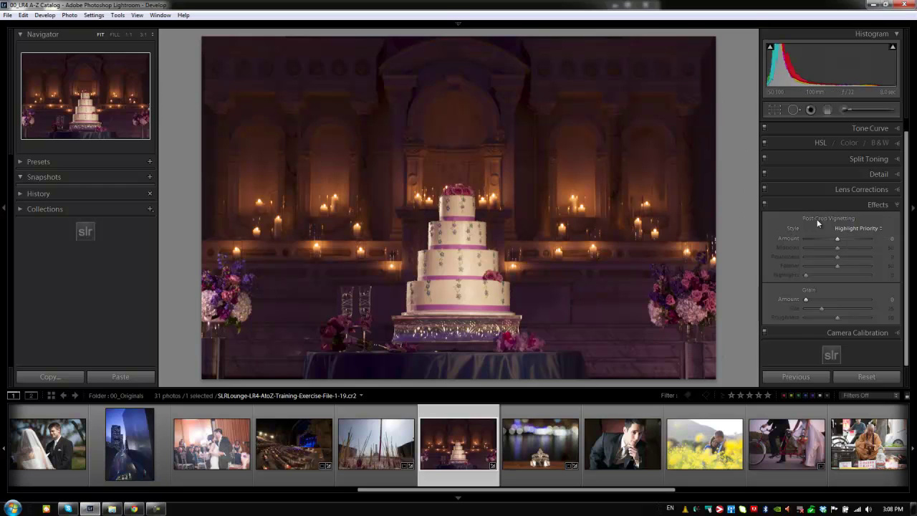
{"action": "left_click", "coordinate": [845, 228]}
{"action": "left_click", "coordinate": [843, 251]}
{"action": "left_click_drag", "start_coordinate": [838, 239], "coordinate": [824, 261]}
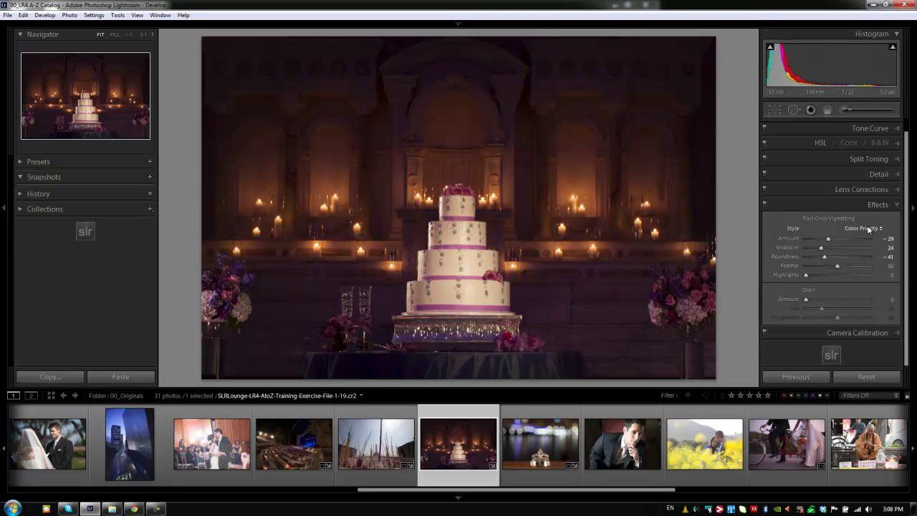
Undo the vignette adjustments so the amount returns to 0, and collapse Effects
{"action": "key", "text": "ctrl+z"}
{"action": "key", "text": "ctrl+z"}
{"action": "key", "text": "ctrl+z"}
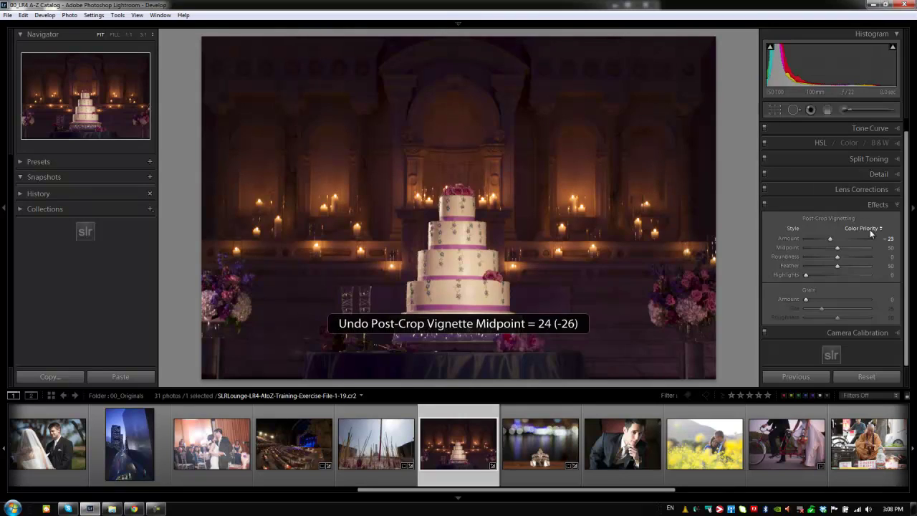
{"action": "key", "text": "ctrl+z"}
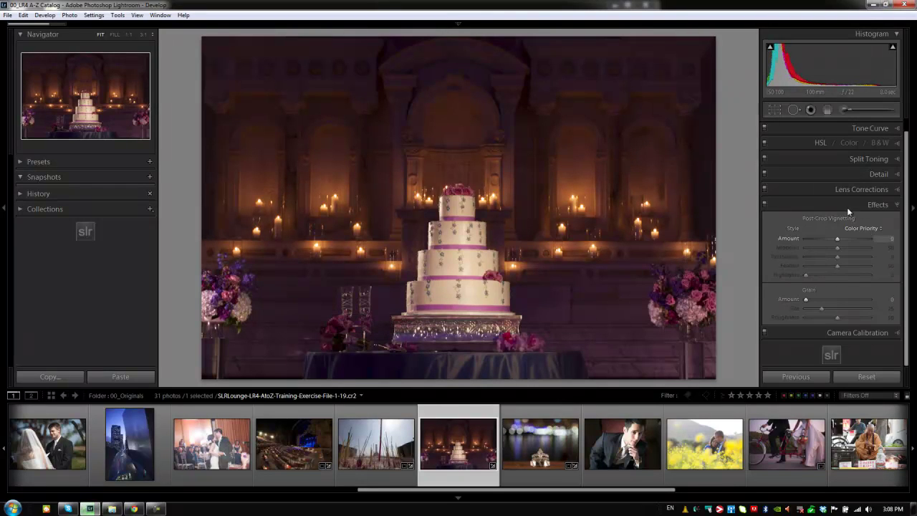
{"action": "left_click", "coordinate": [878, 205]}
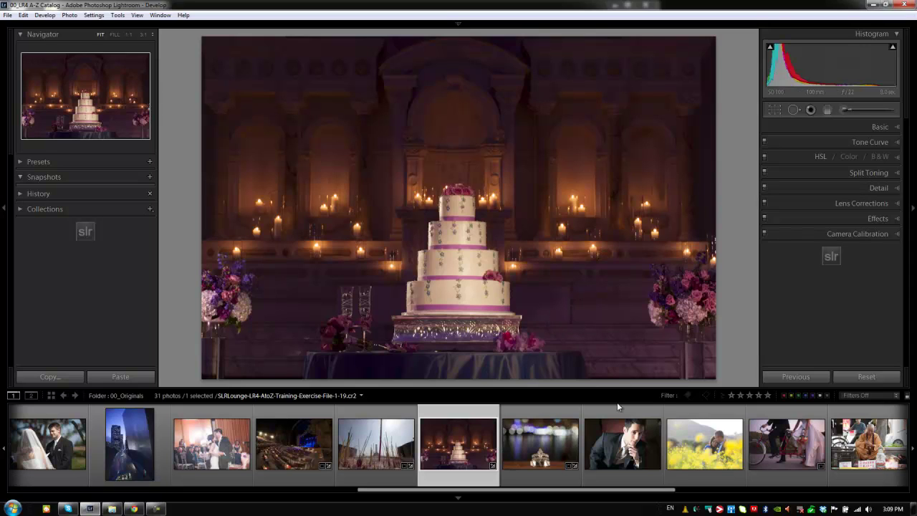
On the groom portrait (File-2-4), add a Color Priority vignette: Amount -41, Midpoint 42, Roundness -59
{"action": "left_click", "coordinate": [624, 442]}
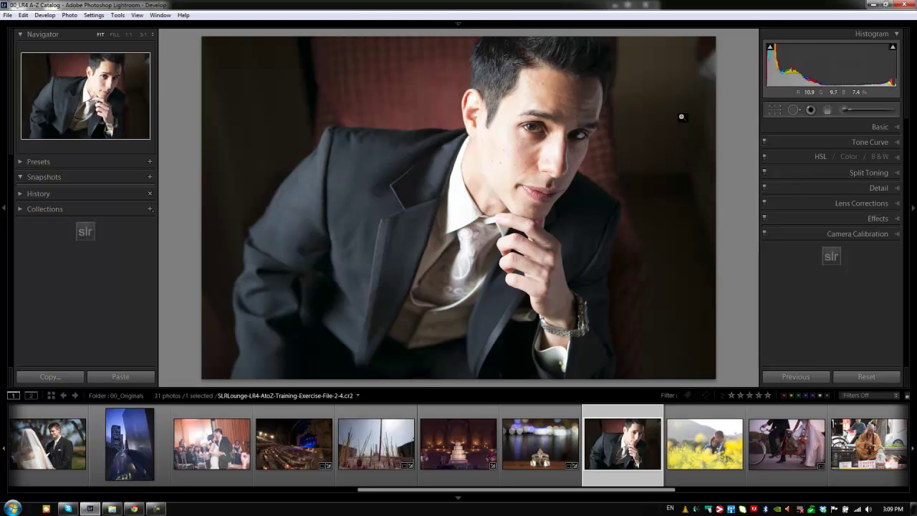
{"action": "left_click", "coordinate": [874, 218]}
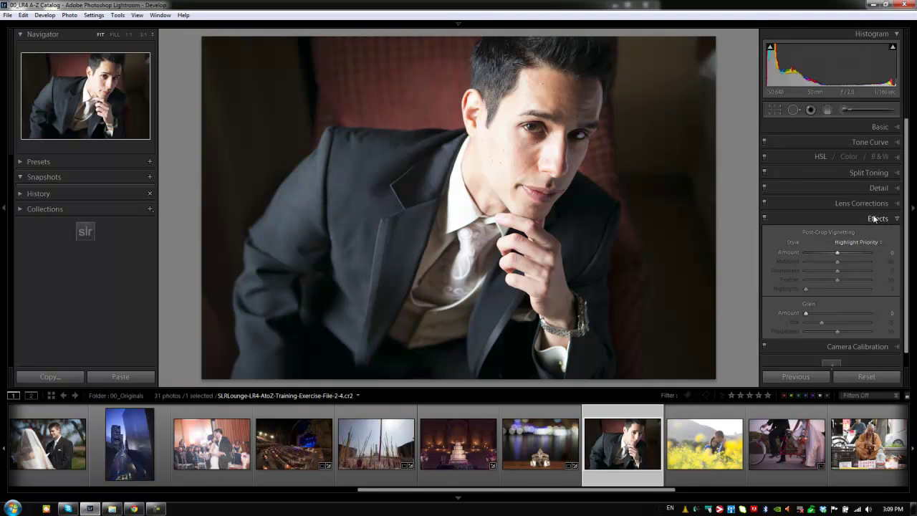
{"action": "left_click", "coordinate": [855, 242]}
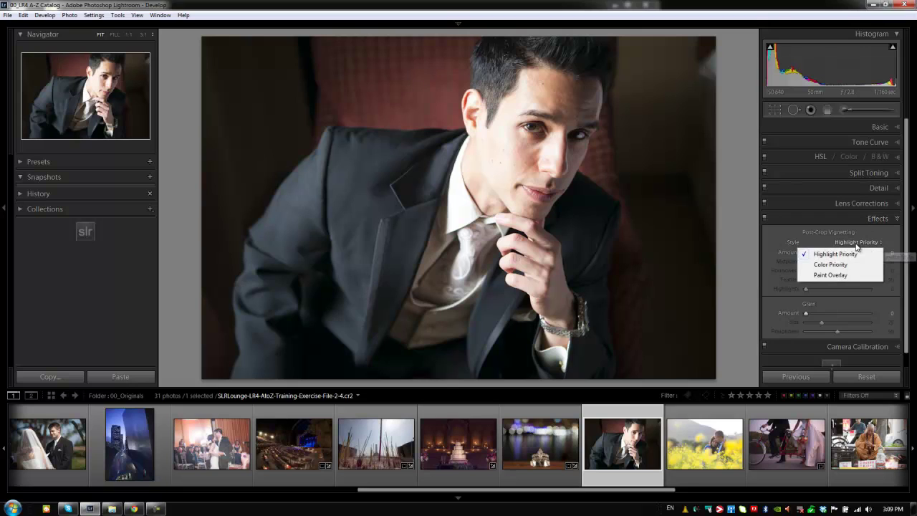
{"action": "left_click", "coordinate": [834, 265]}
{"action": "left_click_drag", "start_coordinate": [837, 252], "coordinate": [824, 255]}
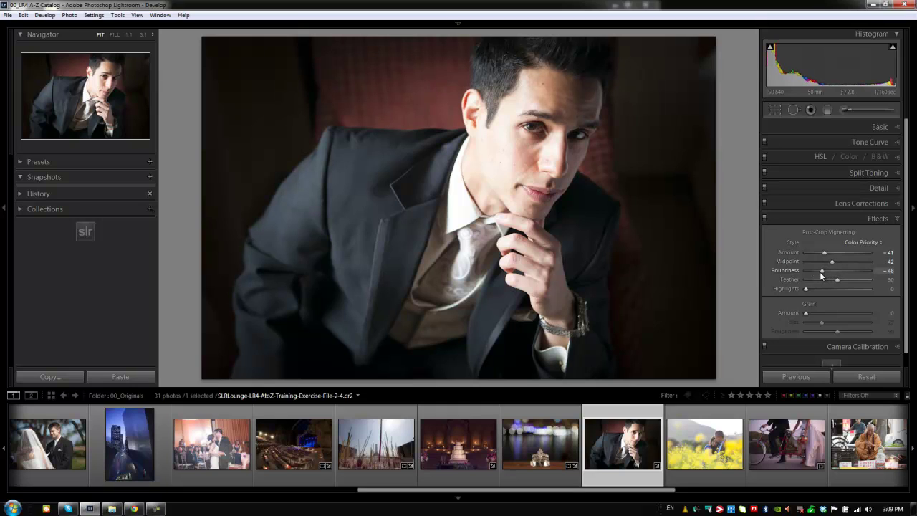
{"action": "left_click_drag", "start_coordinate": [832, 275], "coordinate": [821, 276]}
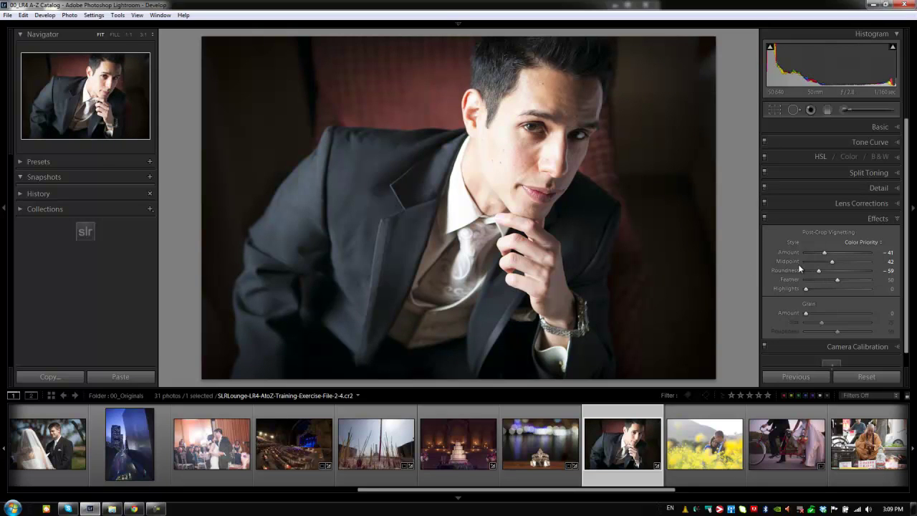
{"action": "left_click", "coordinate": [868, 206]}
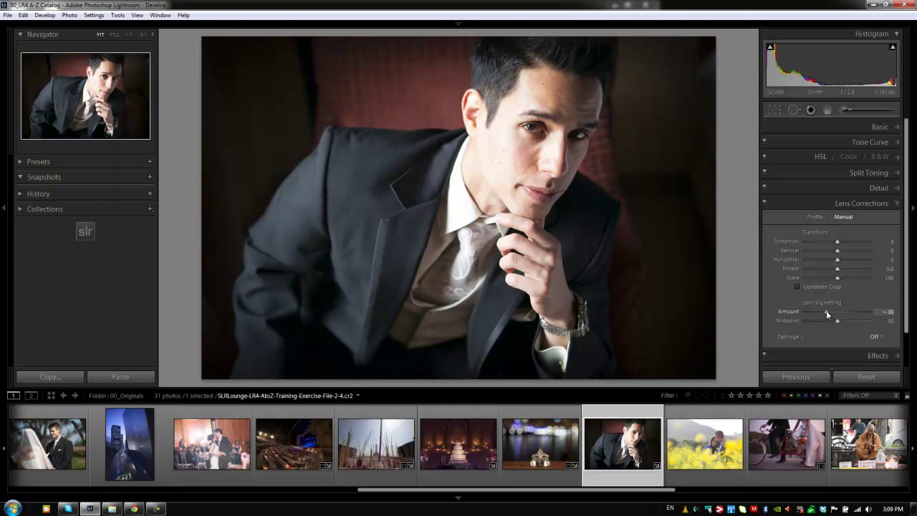
Set the groom portrait's lens vignetting amount to -35 with midpoint 34
{"action": "mouse_move", "coordinate": [827, 313]}
{"action": "left_mouse_down"}
{"action": "mouse_move", "coordinate": [816, 311]}
{"action": "mouse_move", "coordinate": [822, 320]}
{"action": "left_mouse_up"}
{"action": "left_click_drag", "start_coordinate": [826, 320], "coordinate": [770, 321]}
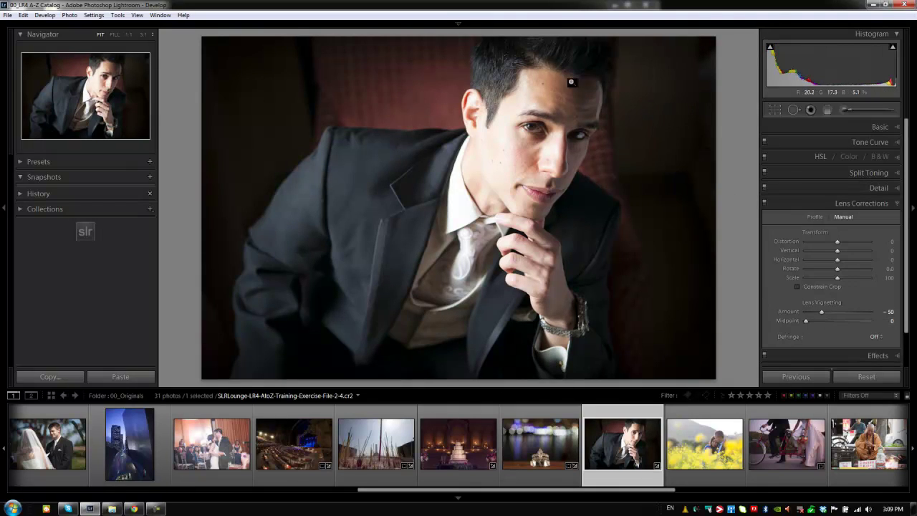
{"action": "left_click_drag", "start_coordinate": [801, 320], "coordinate": [827, 324]}
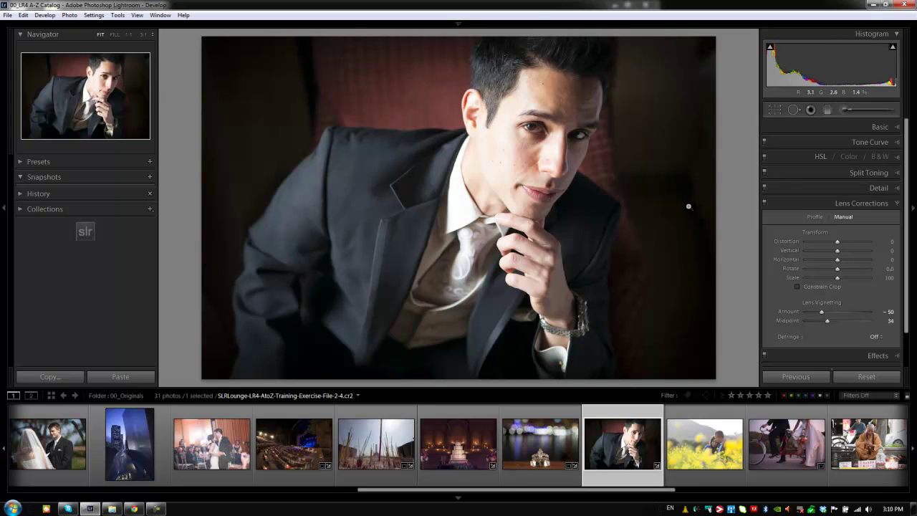
Compare against the Before view, then reset the lens vignetting back to 0
{"action": "key", "text": "backslash"}
{"action": "key", "text": "backslash"}
{"action": "left_click", "coordinate": [872, 380]}
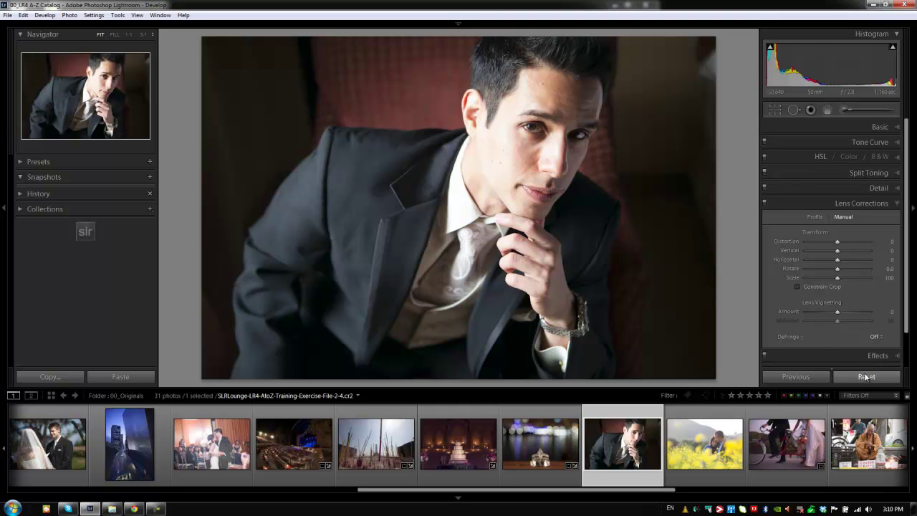
{"action": "key", "text": "shift"}
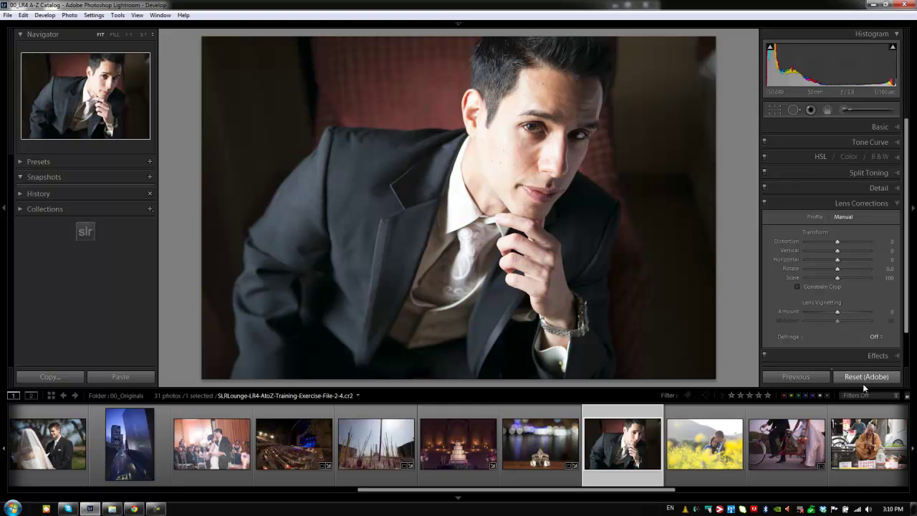